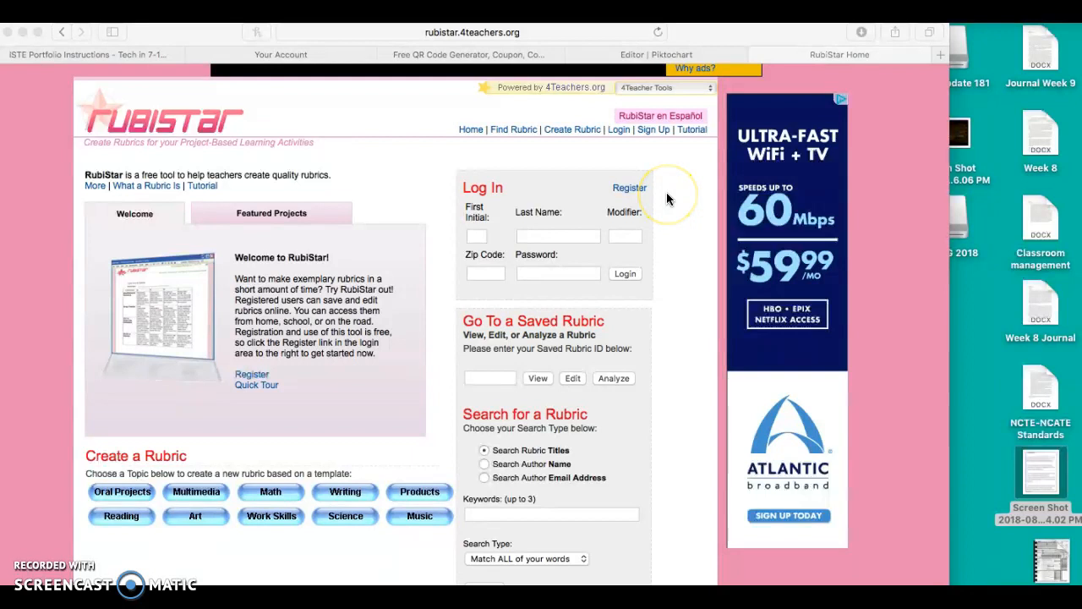
Step: Start a new rubric from the Story Writing template in the Research & Writing topic
scroll(666, 212, down, 2)
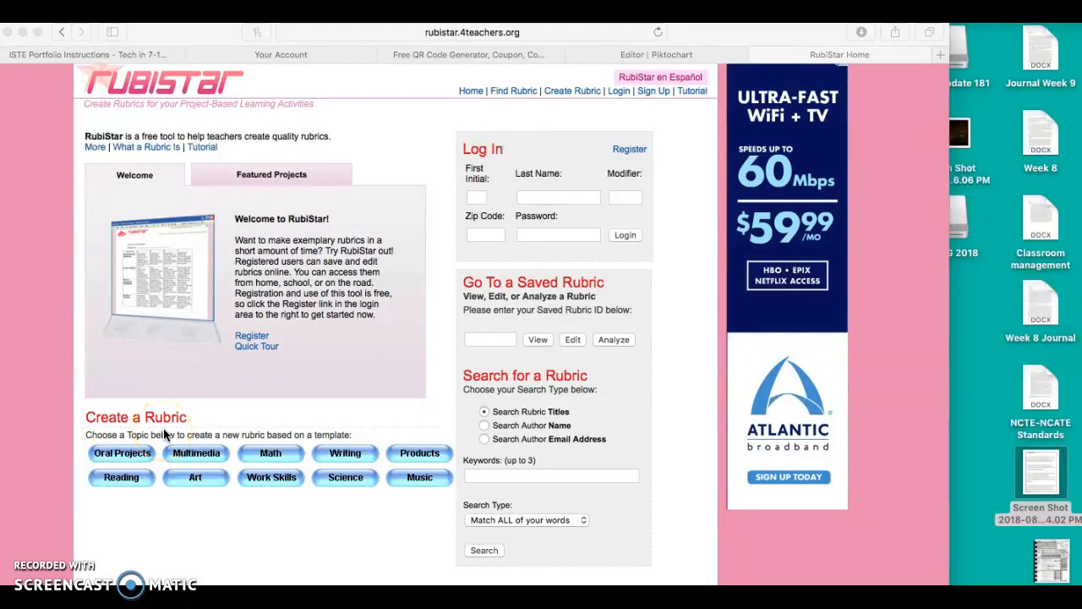
click(338, 454)
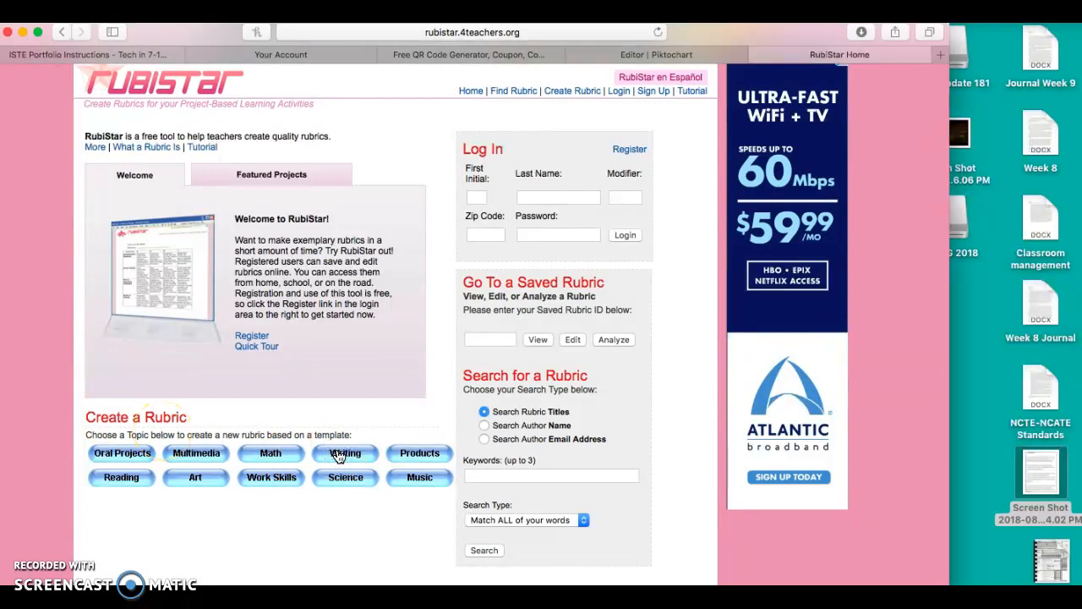
click(340, 455)
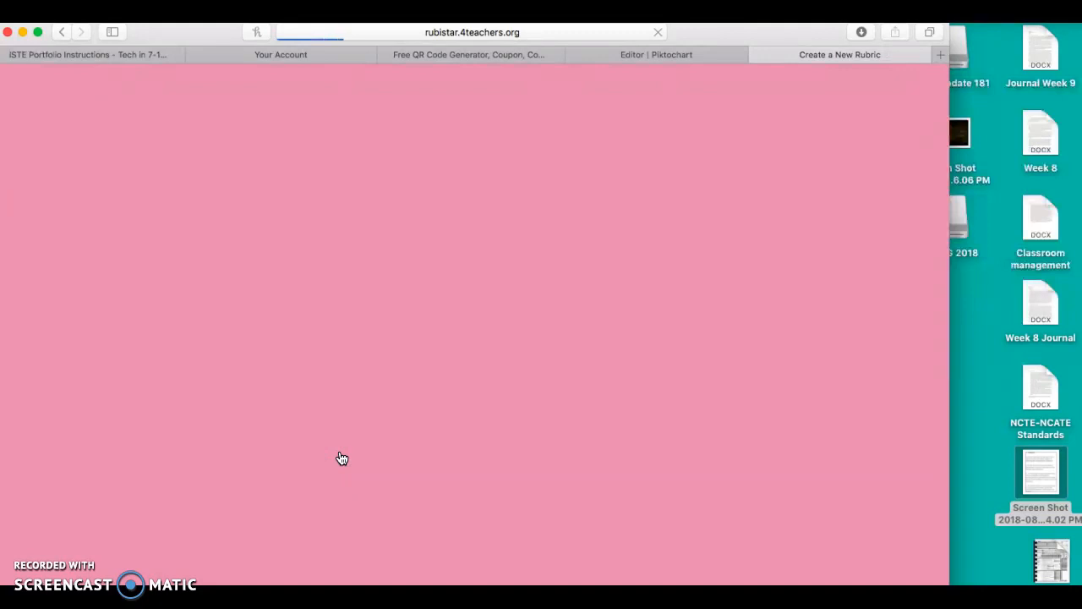
scroll(341, 457, down, 5)
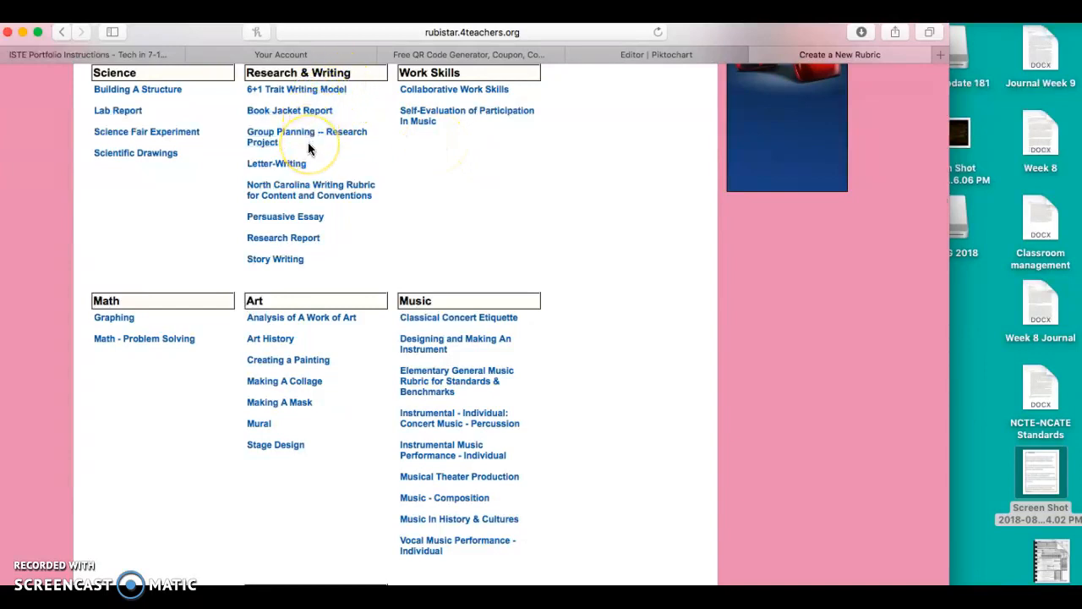
click(295, 260)
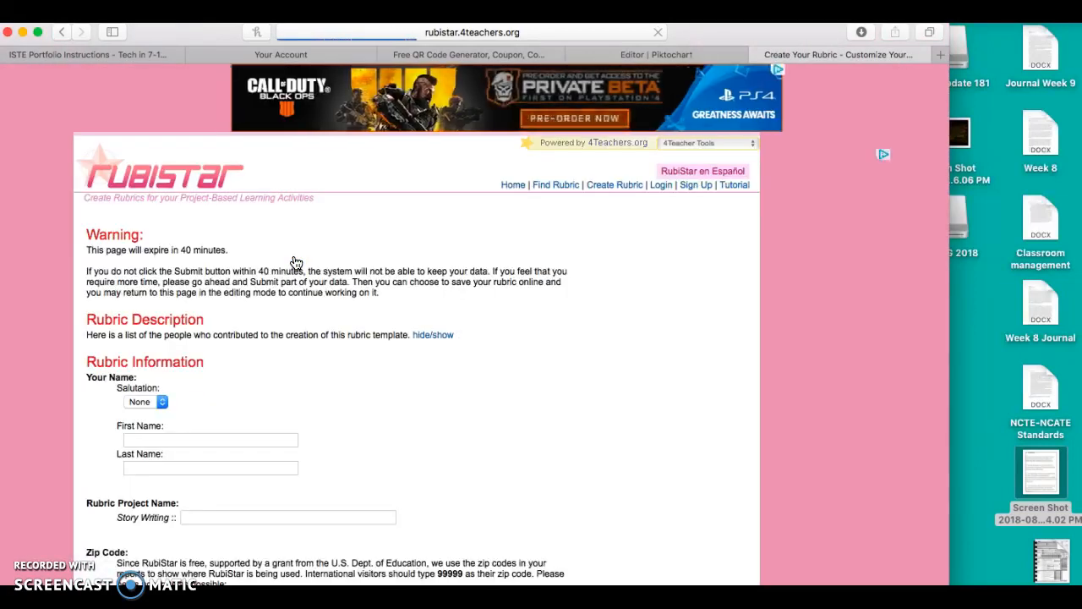
Step: Enter the author's first and last name in the rubric information and set the salutation to Ms
scroll(295, 279, down, 3)
click(163, 305)
text(Sarah)
key(Tab)
text(Silva)
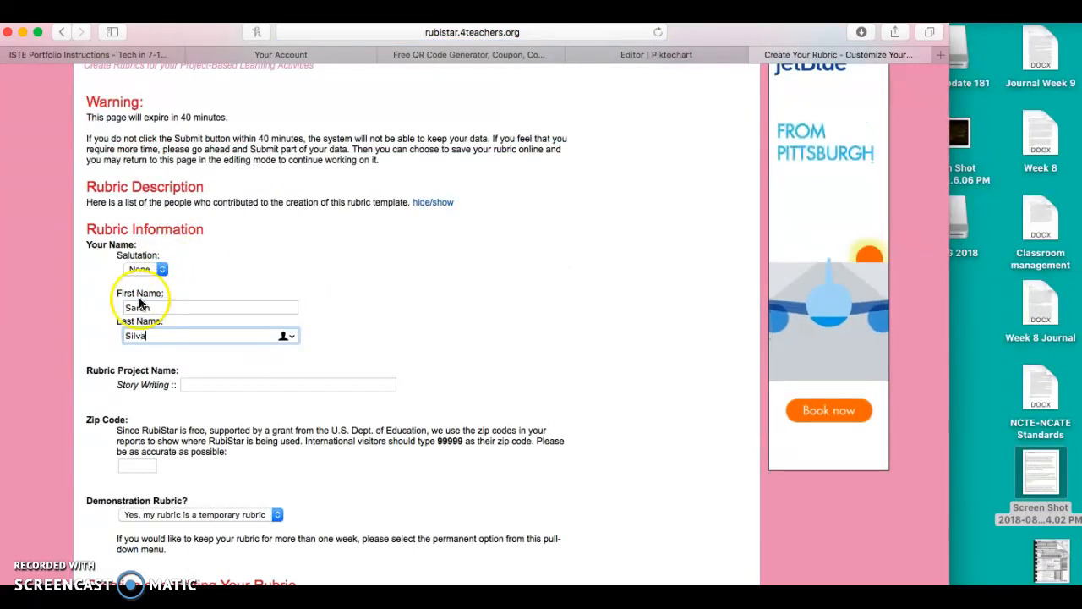
click(144, 269)
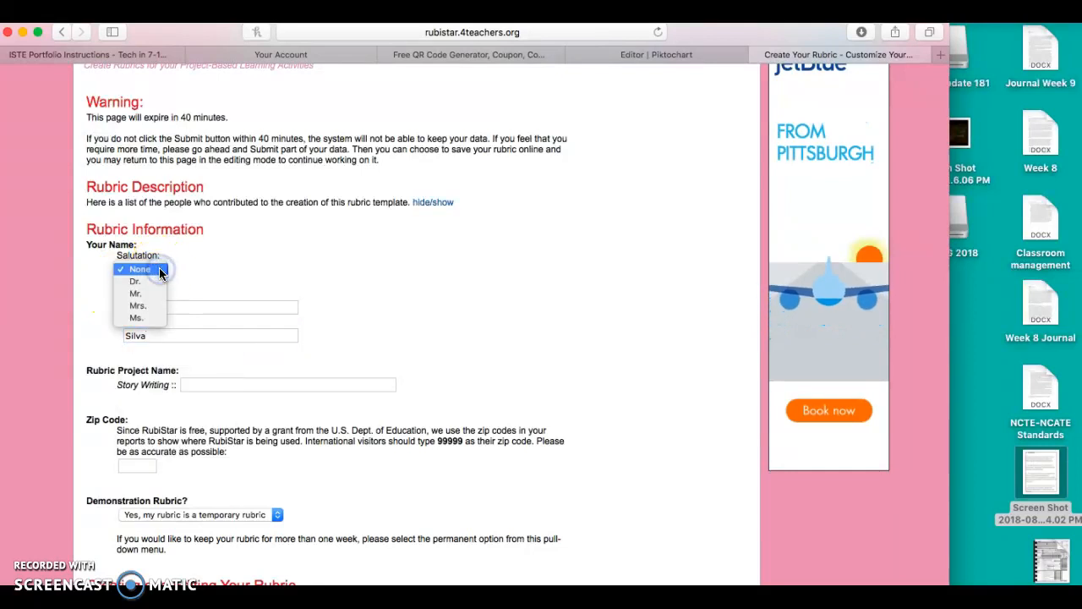
click(137, 318)
Step: Name the Story Writing rubric project "Your Why Project"
right_click(366, 361)
click(273, 369)
scroll(271, 359, down, 3)
click(238, 283)
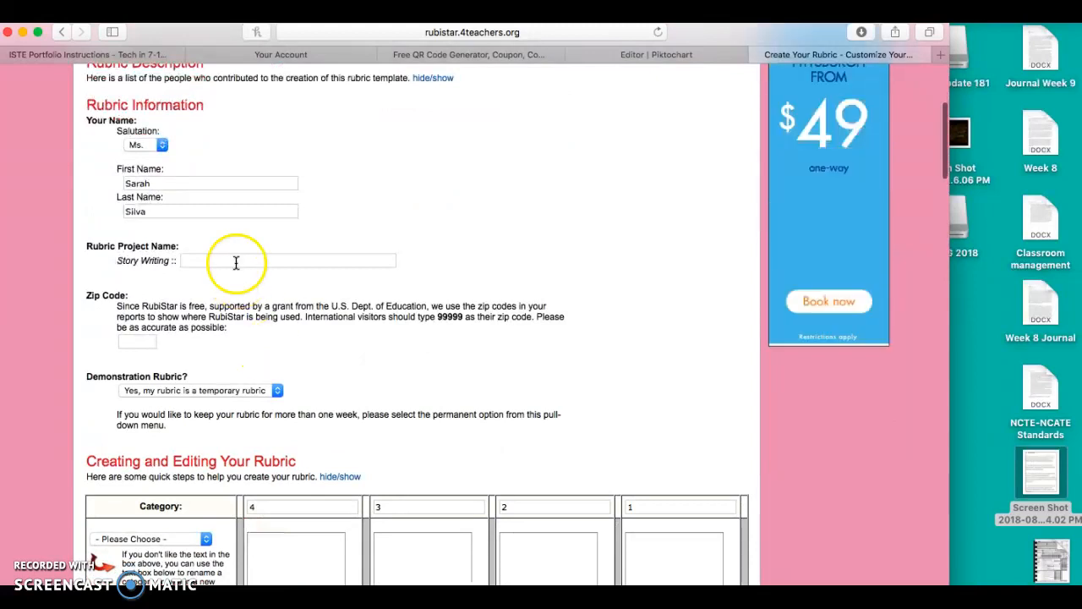
click(230, 258)
text(Your Why Project)
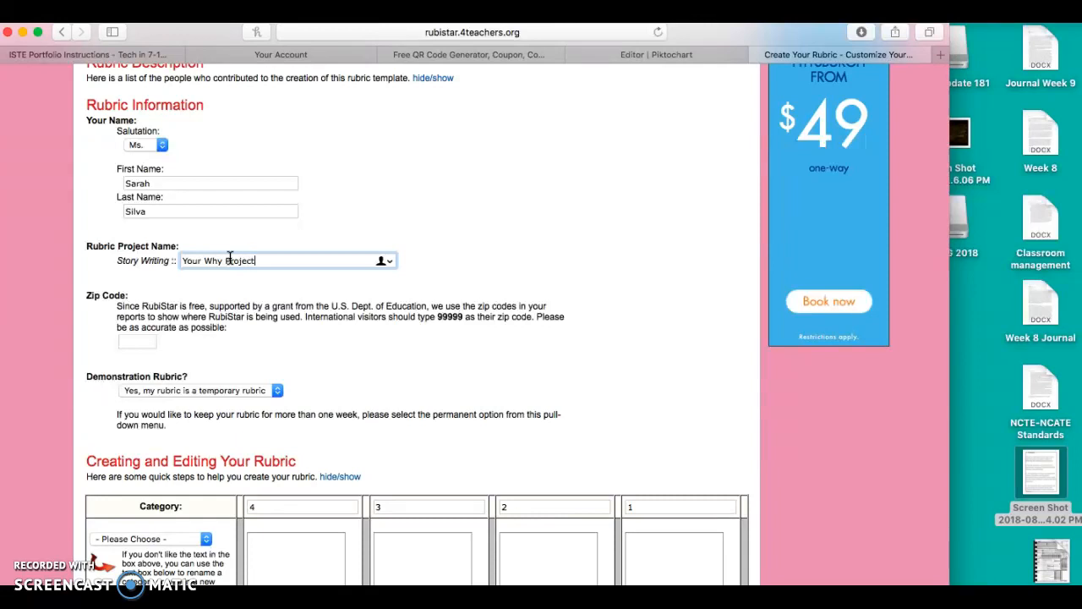
Step: Enter the author's zip code in the rubric information
click(153, 339)
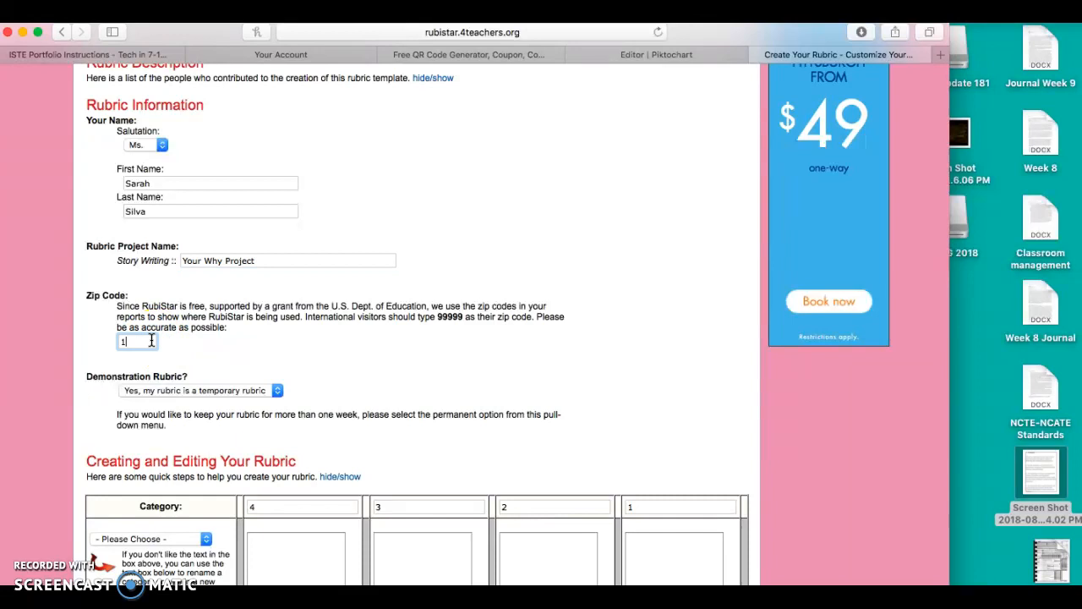
click(243, 341)
scroll(243, 342, down, 1)
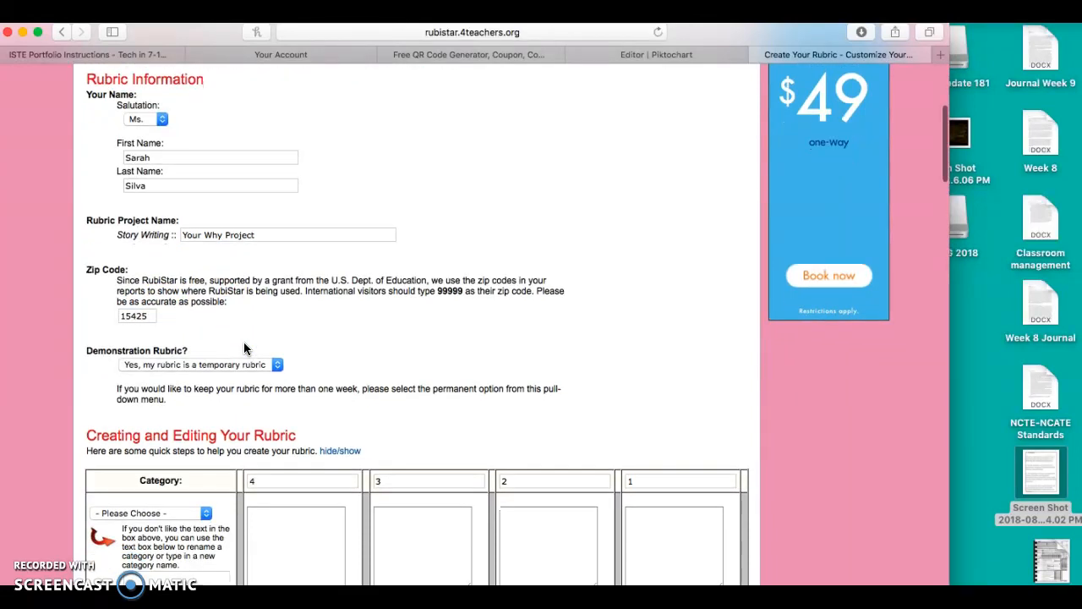
scroll(243, 348, up, 5)
scroll(244, 348, up, 1)
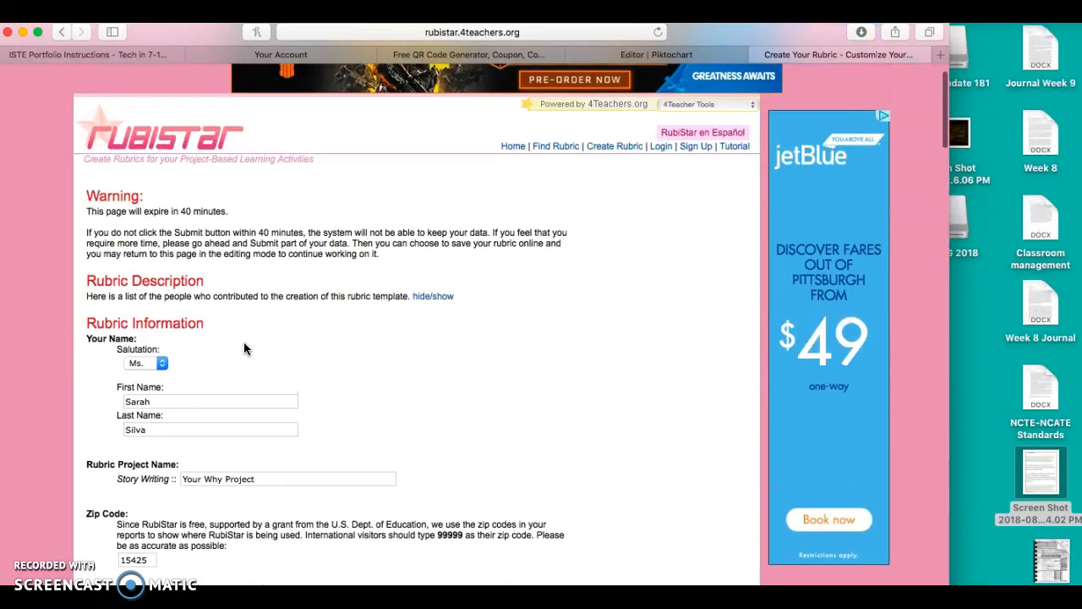
Step: Choose "Yes, my rubric is a temporary rubric" for the Demonstration Rubric setting
scroll(244, 349, down, 5)
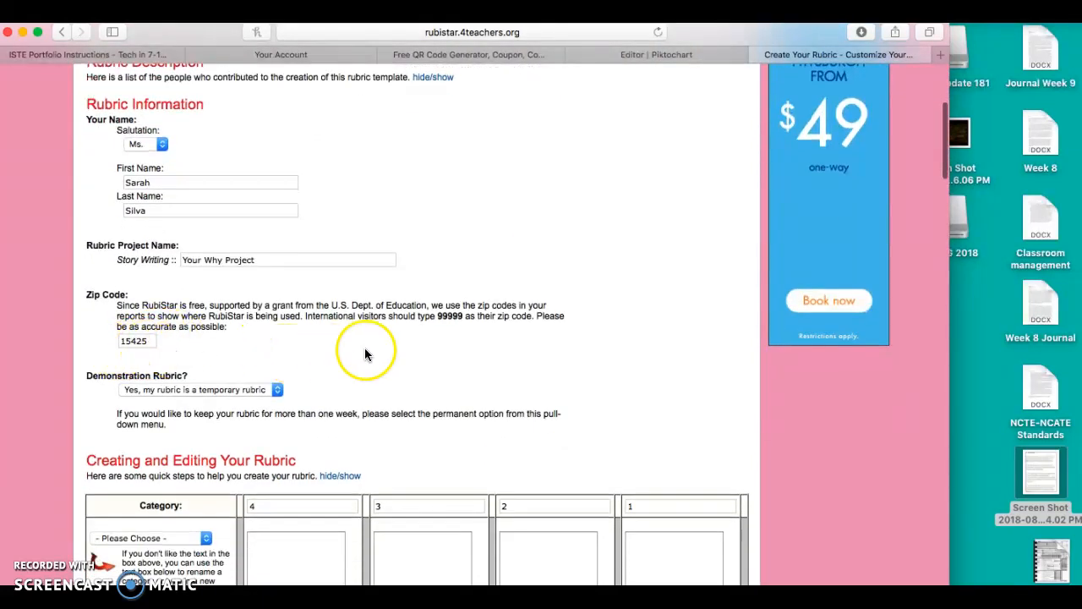
scroll(365, 353, down, 2)
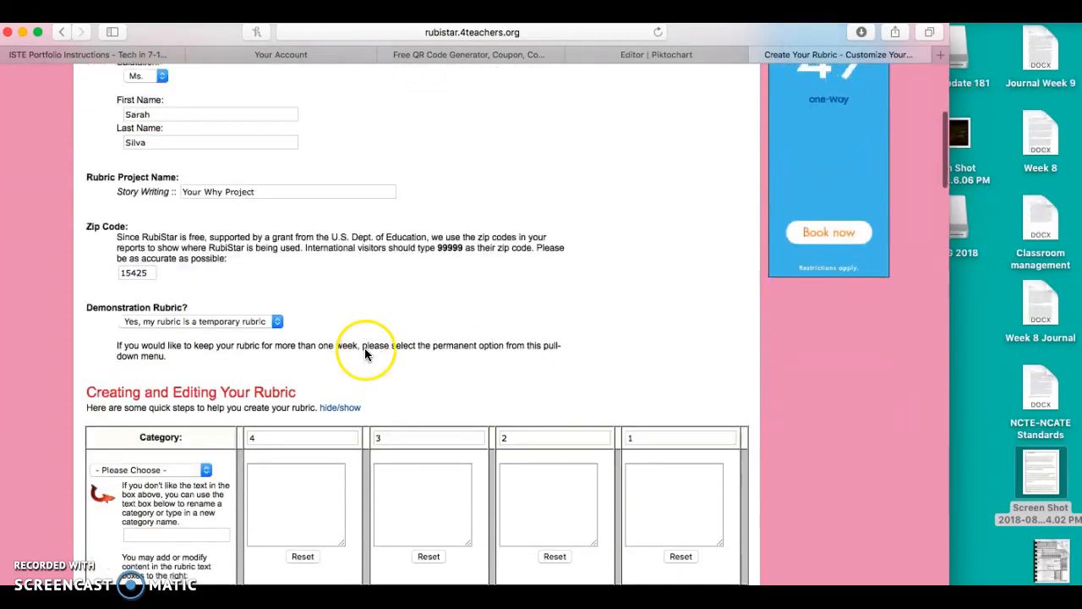
click(273, 321)
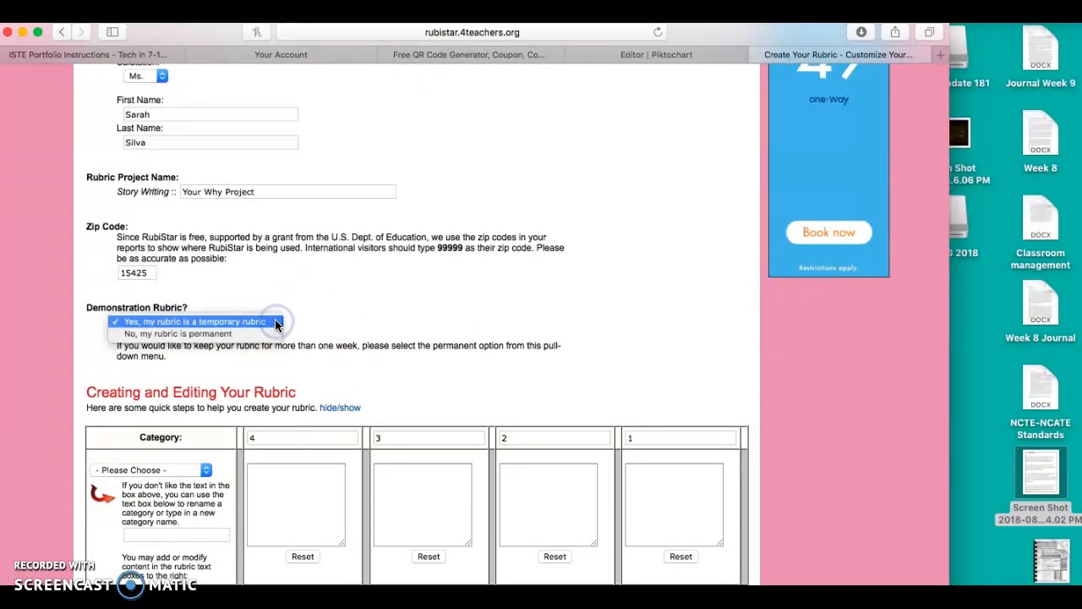
click(276, 322)
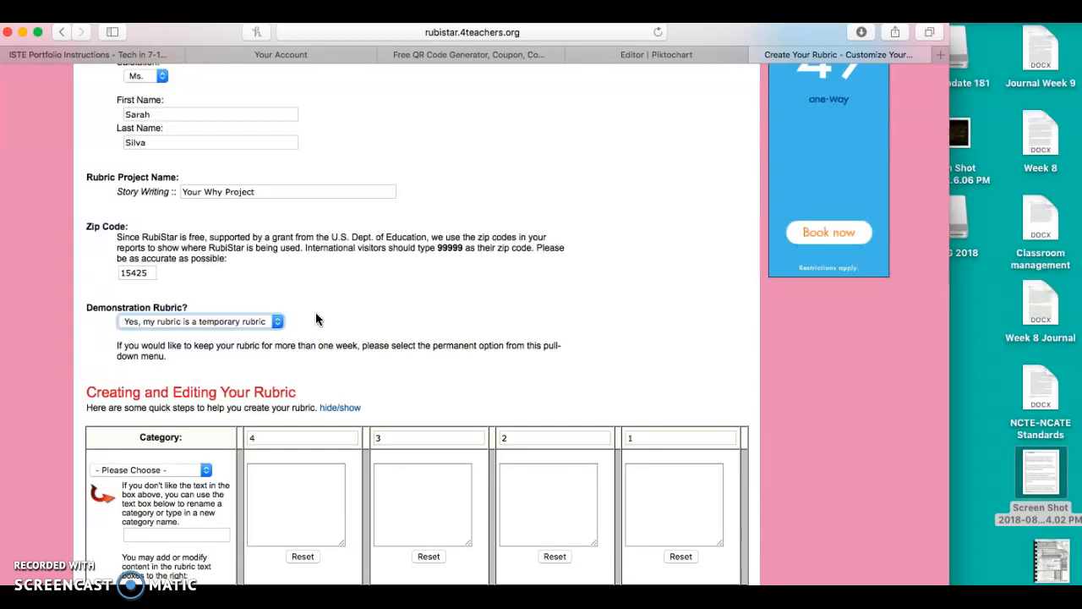
Step: Set the first rubric row's category to Writing Process
scroll(597, 335, down, 5)
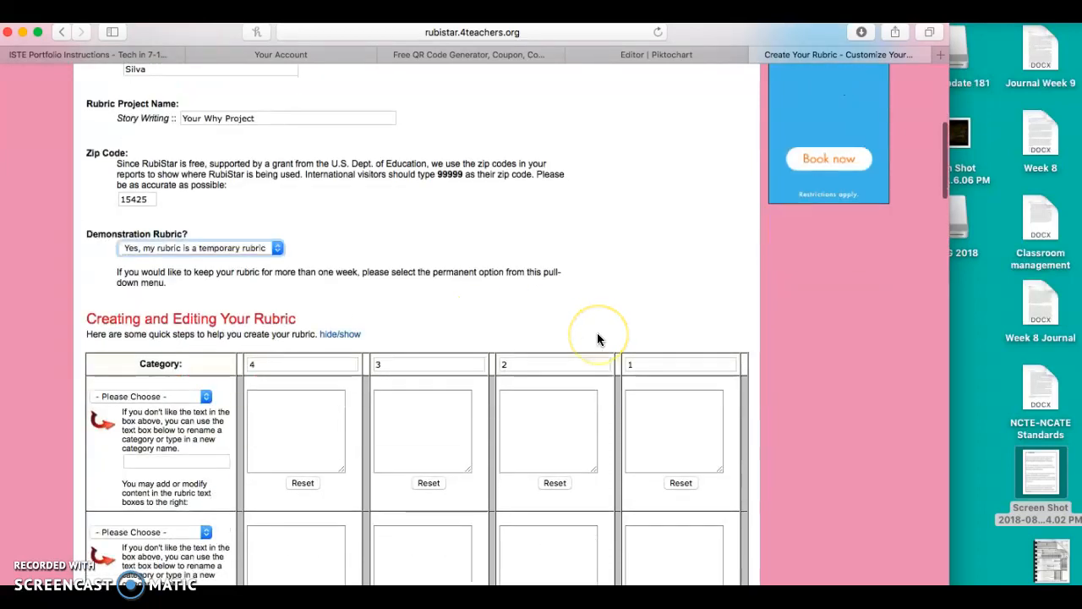
scroll(597, 339, down, 6)
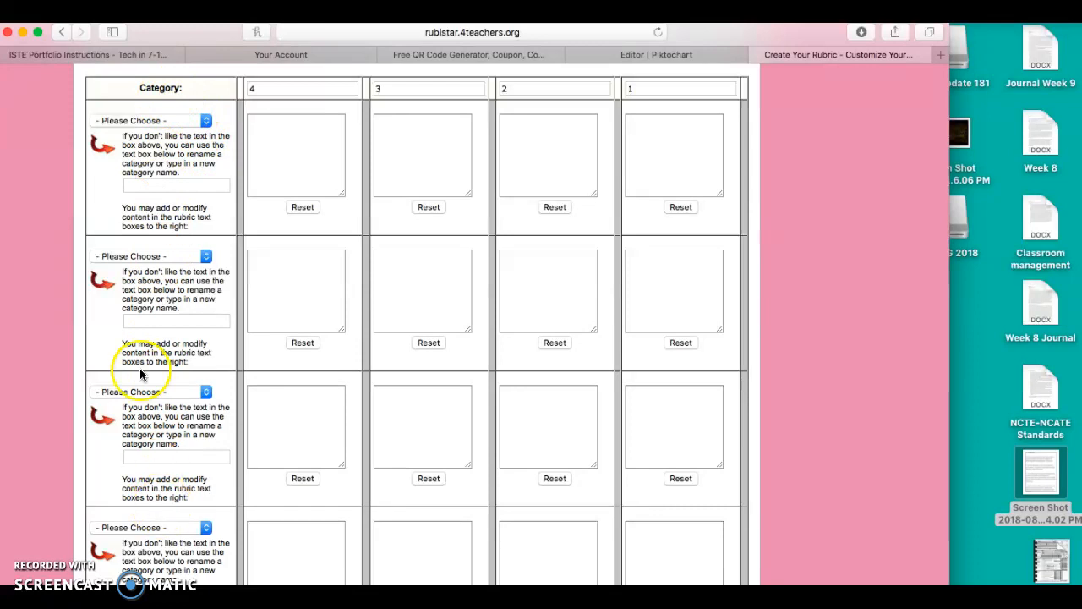
click(207, 124)
scroll(206, 120, up, 5)
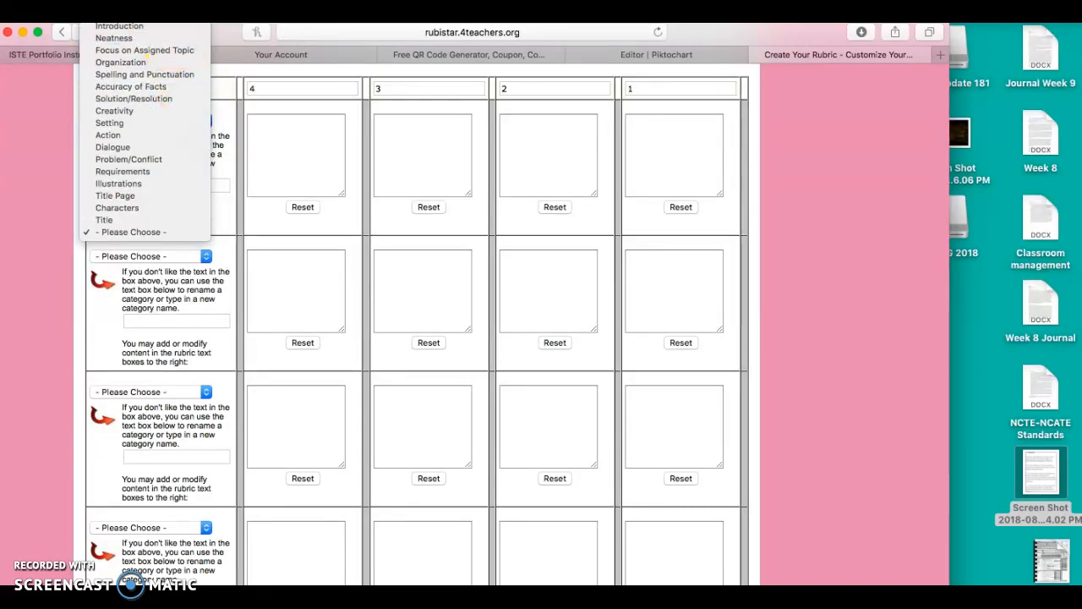
click(168, 42)
click(114, 31)
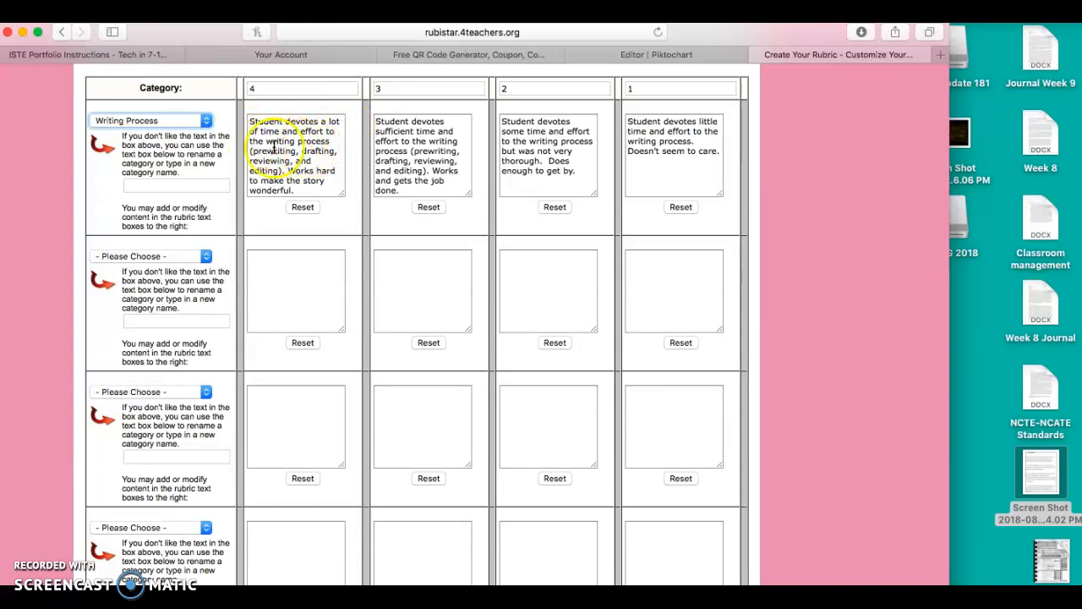
click(296, 192)
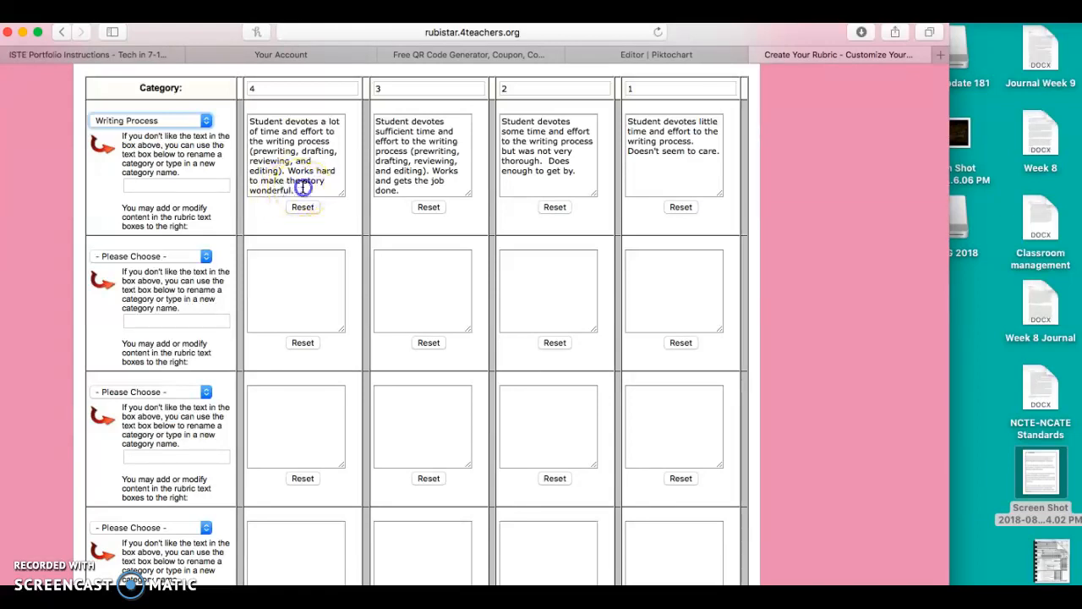
text(h)
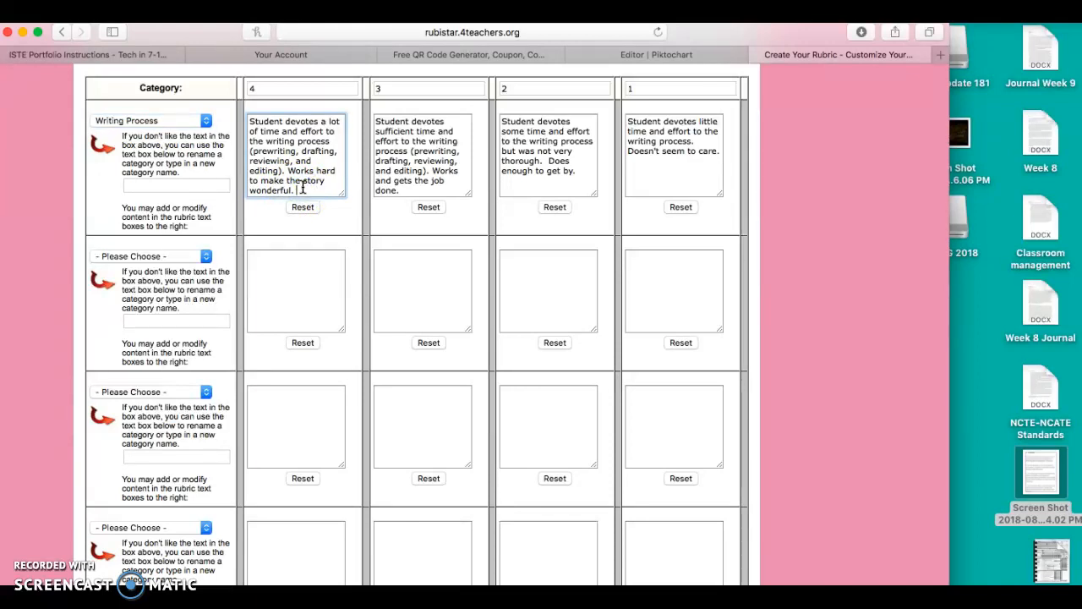
click(205, 255)
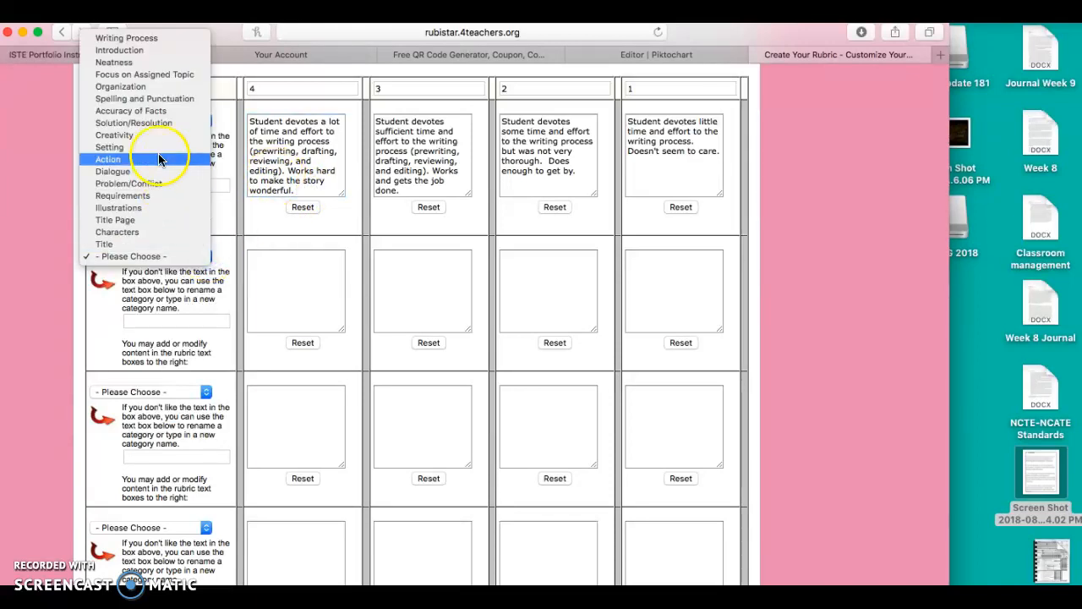
click(111, 292)
click(137, 322)
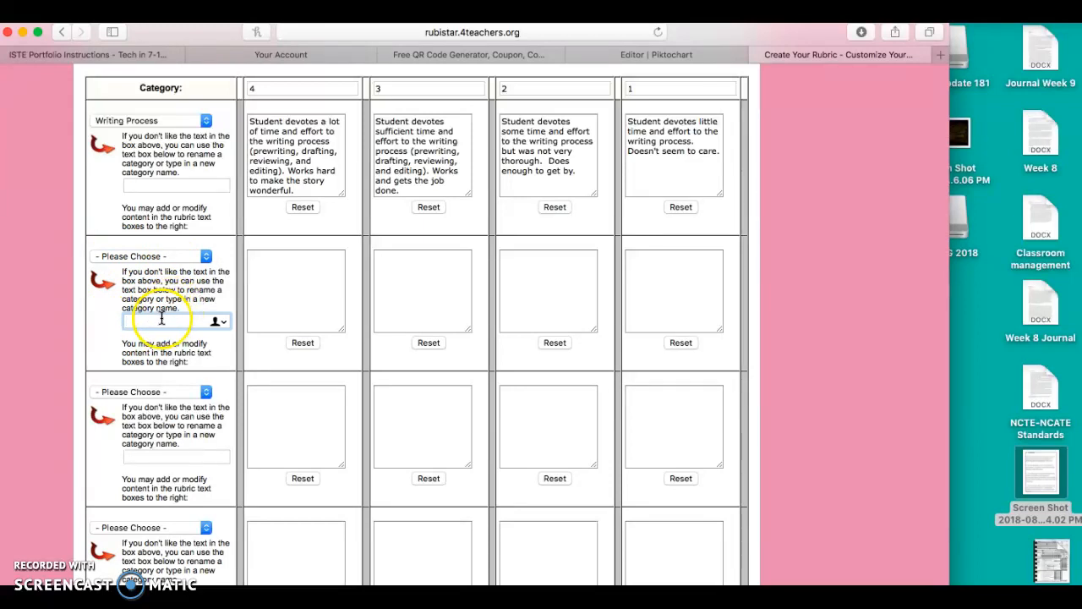
click(290, 265)
click(420, 265)
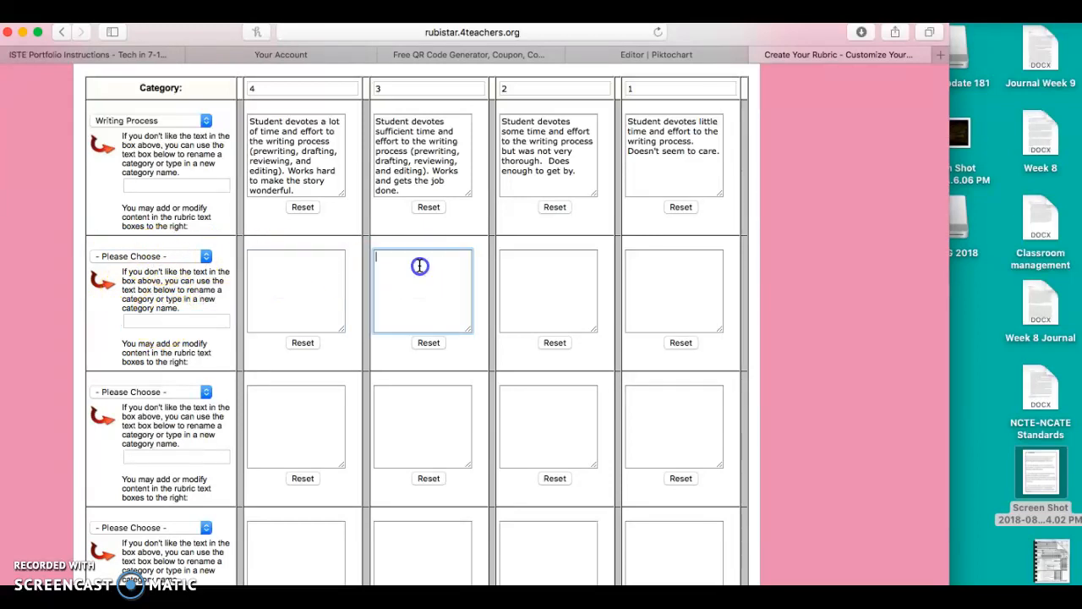
click(568, 279)
click(668, 277)
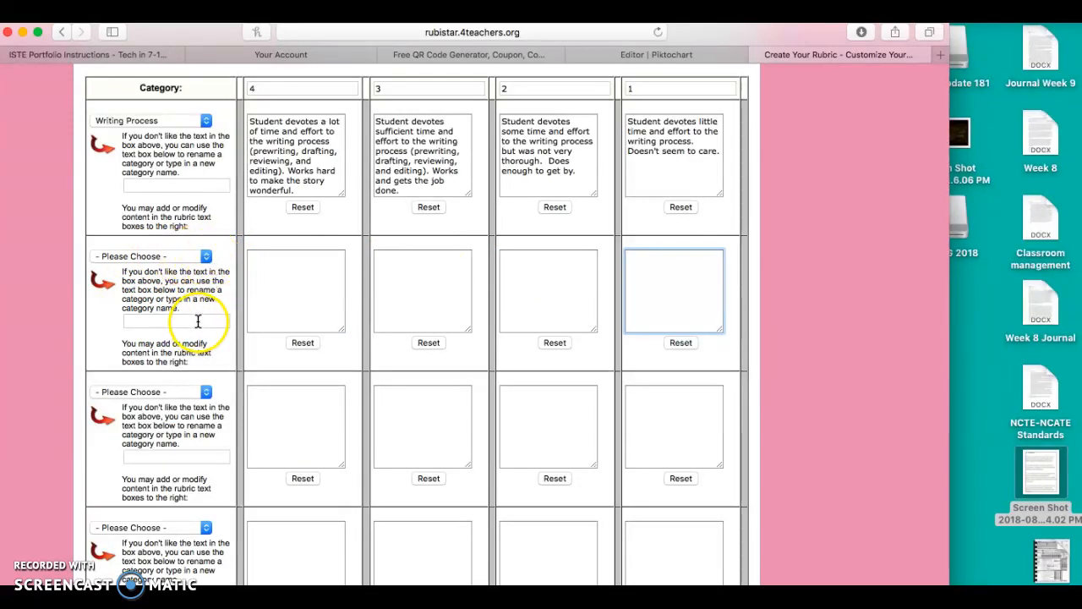
Step: Set the second rubric row's category to Creativity and the third row's category to Setting
click(205, 256)
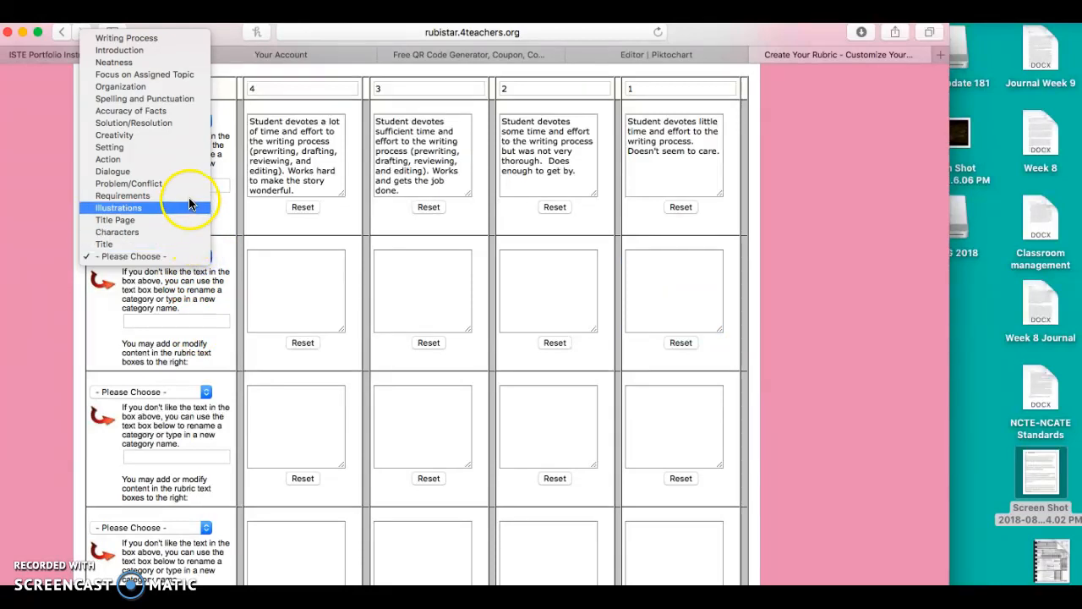
click(170, 137)
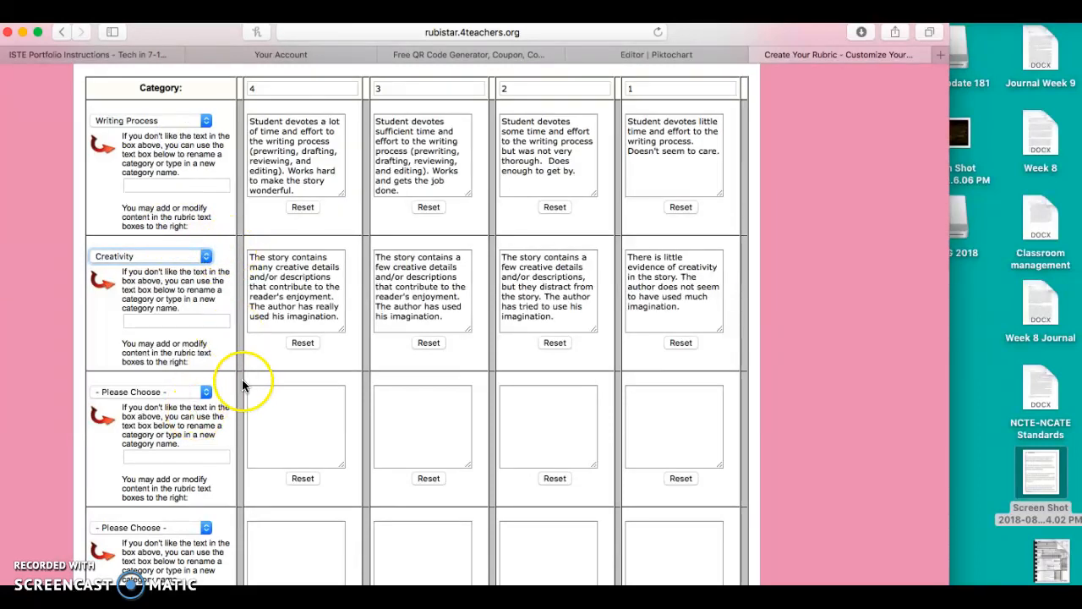
click(206, 391)
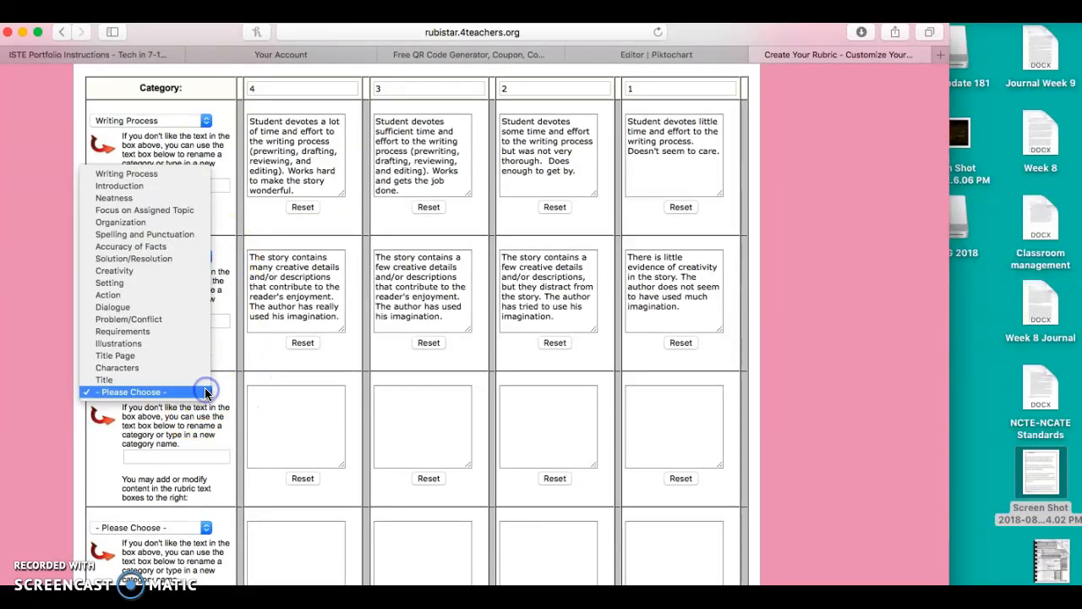
click(144, 282)
Step: Set the fourth rubric row's category to Dialogue and the fifth row's category to Action
scroll(211, 443, down, 2)
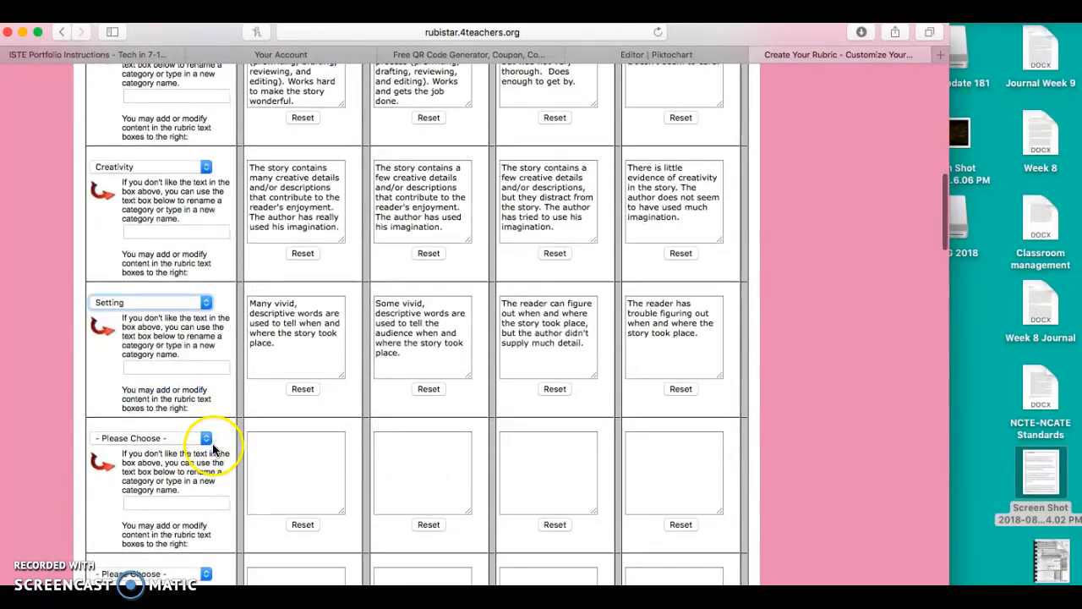
click(206, 438)
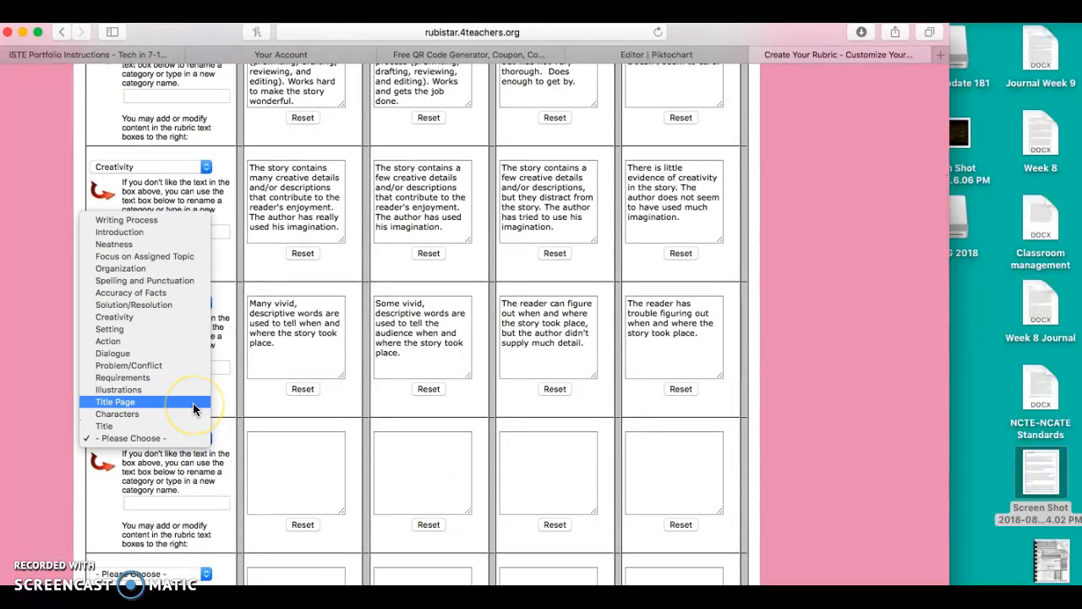
click(192, 330)
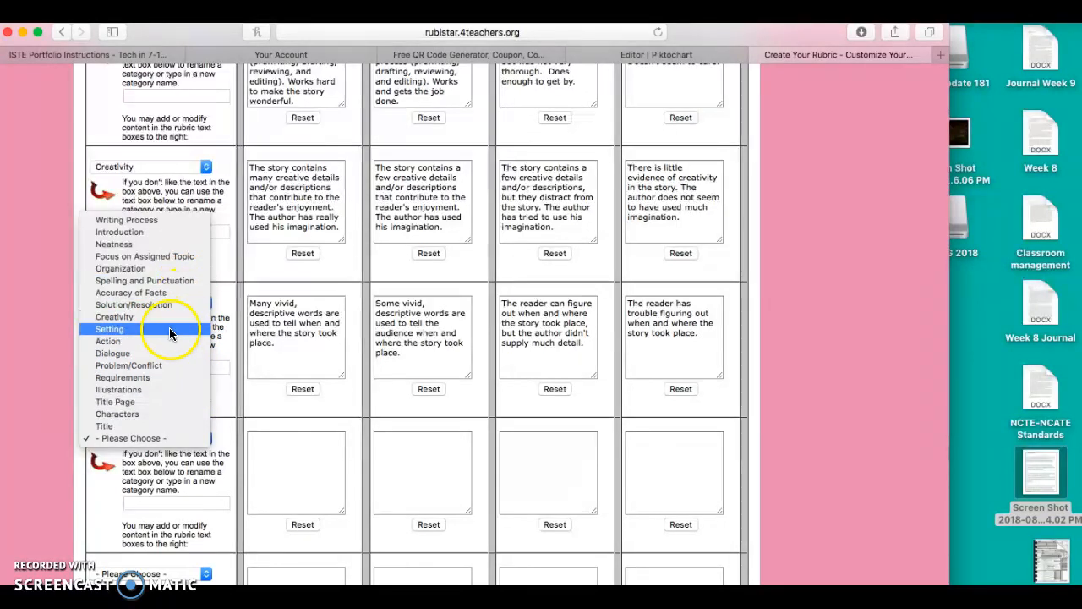
click(162, 347)
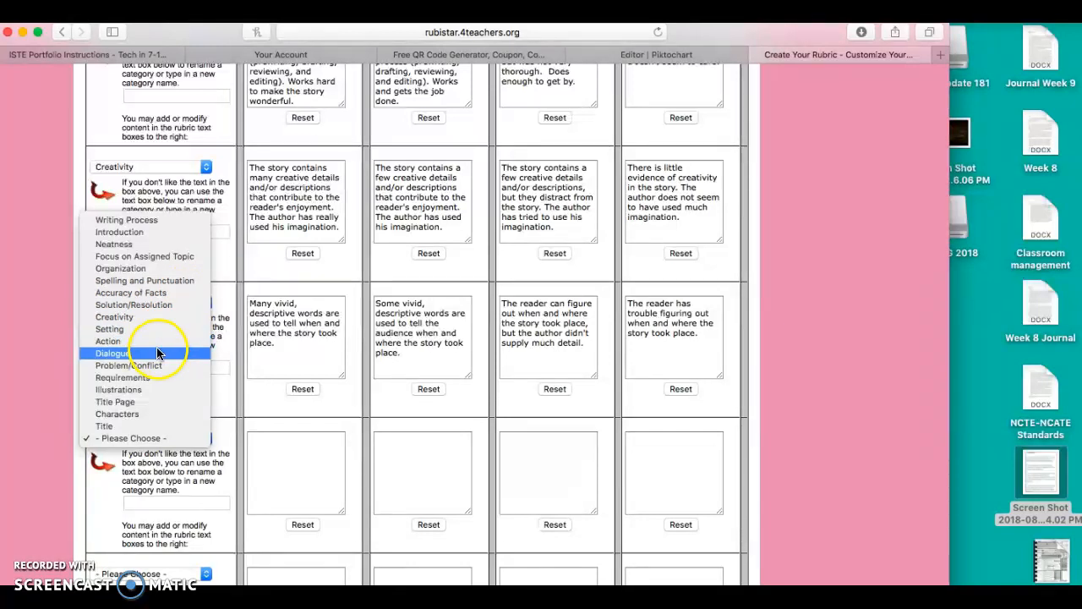
click(157, 354)
scroll(197, 461, down, 2)
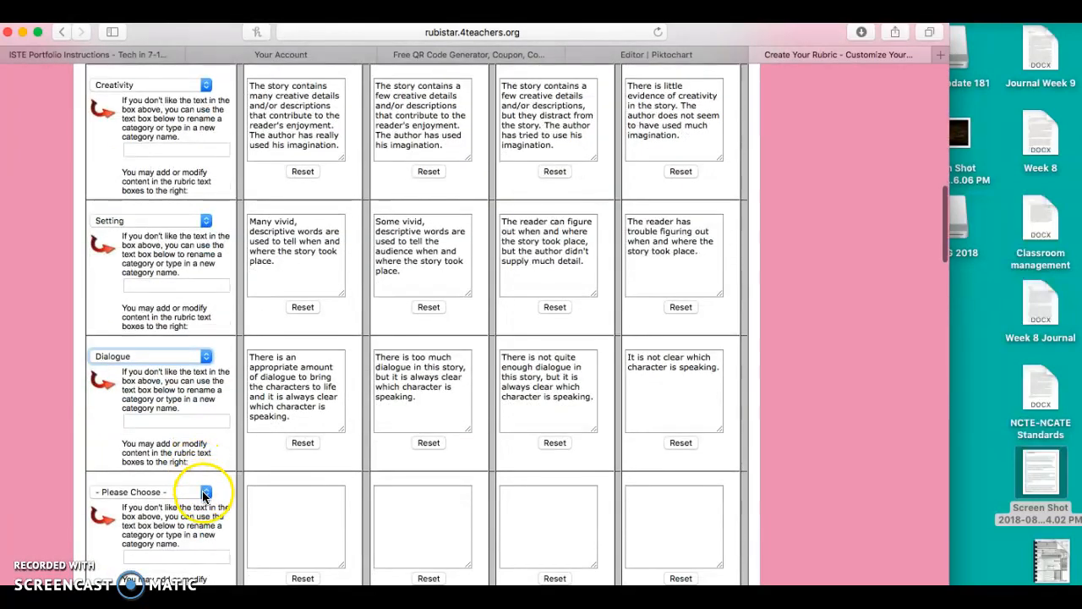
click(204, 494)
click(173, 394)
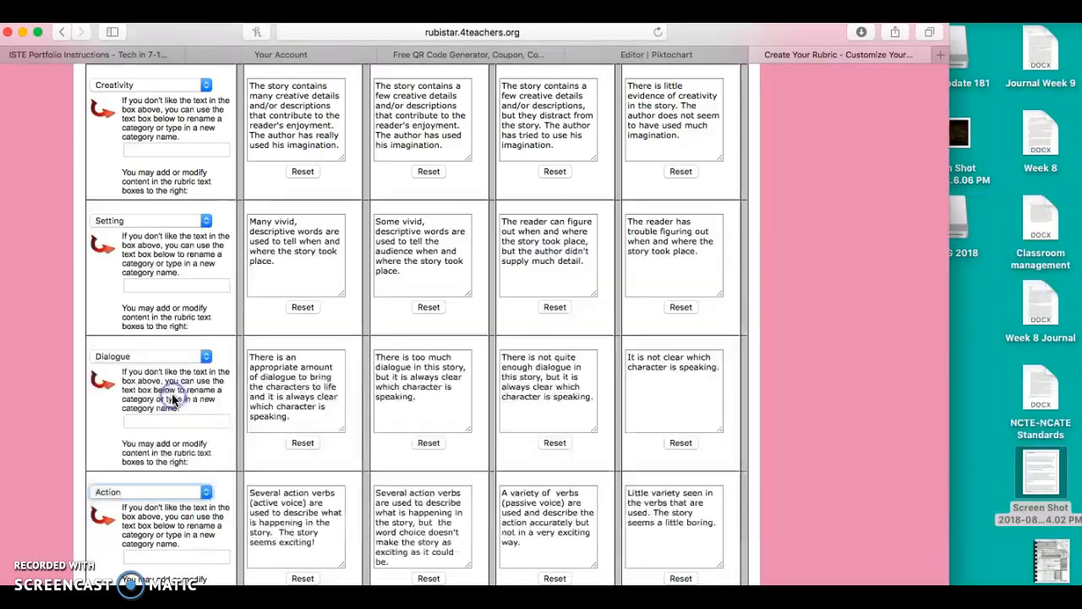
Step: Submit the rubric with the remaining category rows left blank to generate its preview
scroll(172, 399, down, 5)
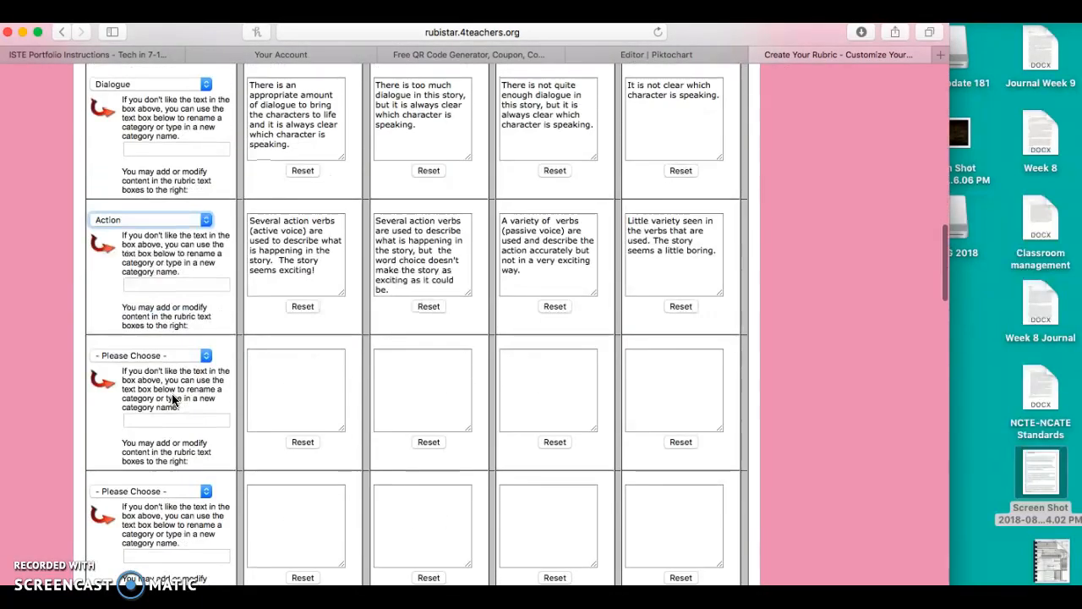
scroll(172, 399, down, 10)
scroll(172, 399, down, 10)
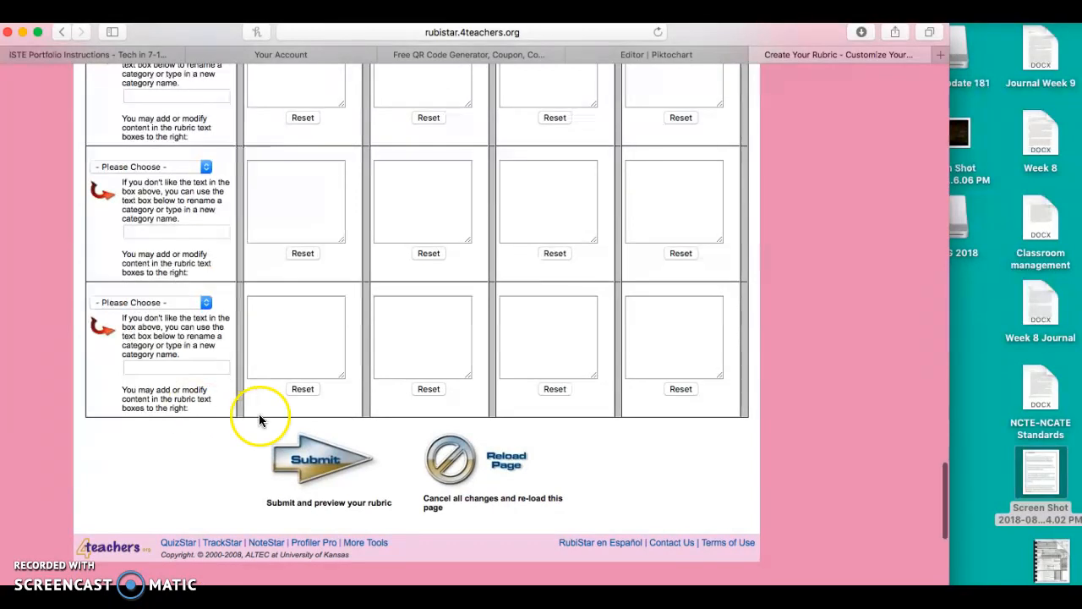
click(319, 454)
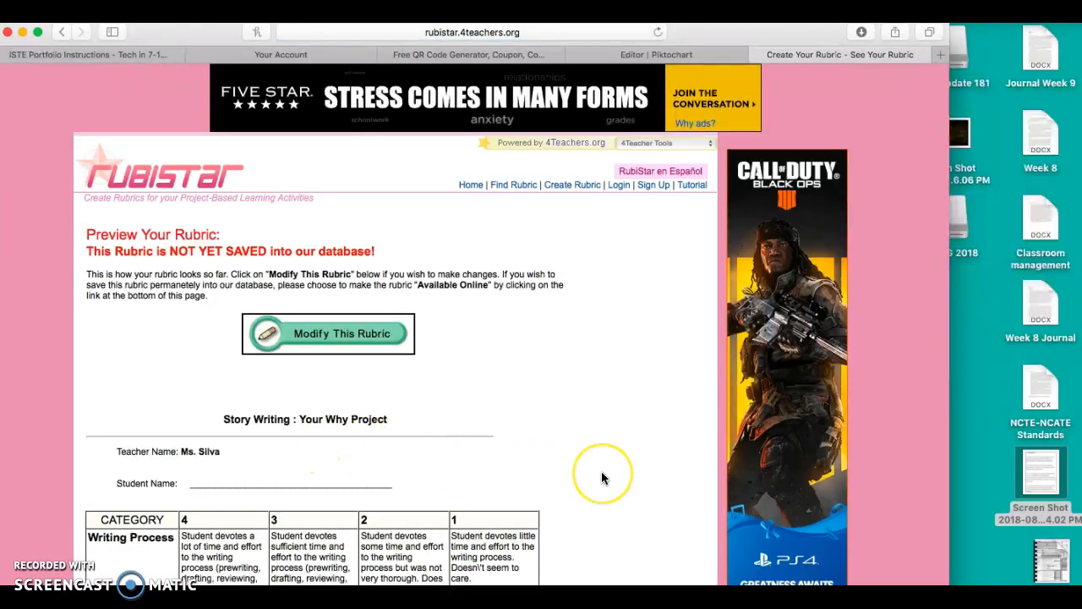
Step: Examine the previewed rubric's categories and score descriptions, plus the options for printing, downloading or making it available online
scroll(601, 472, down, 3)
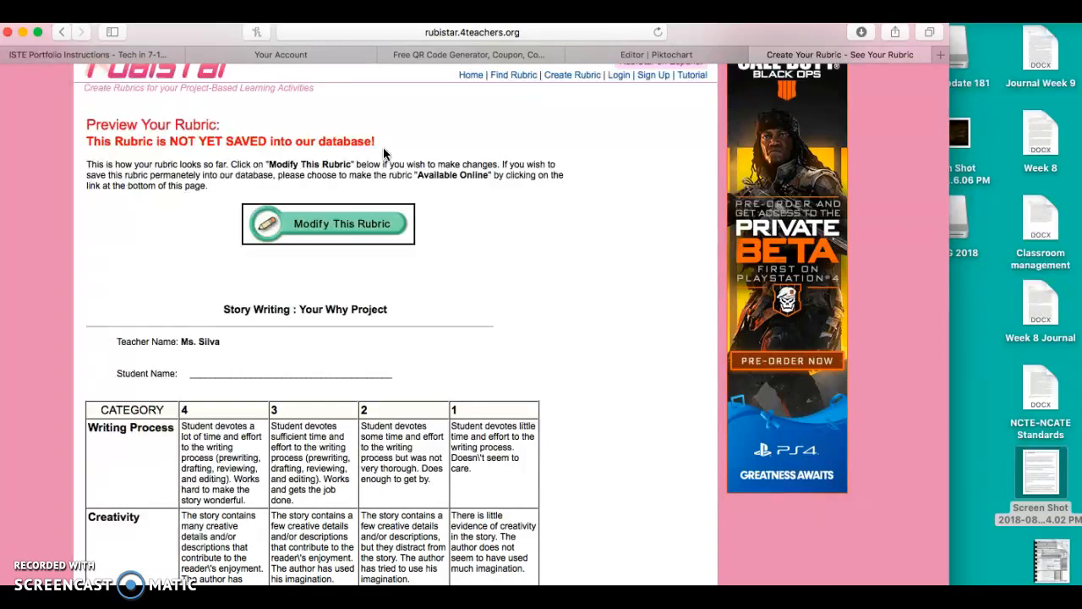
scroll(445, 227, down, 5)
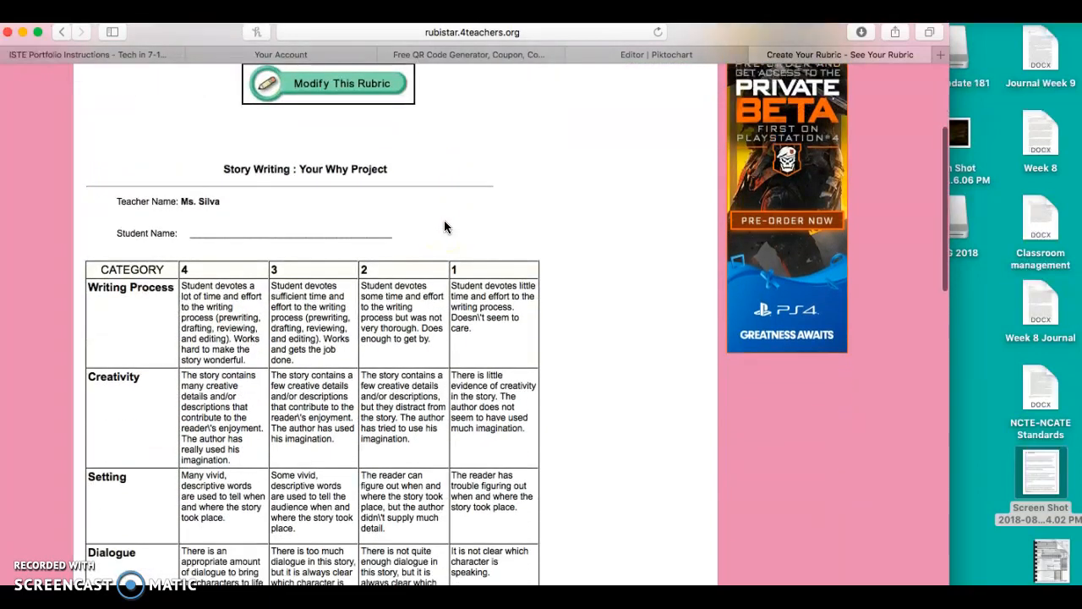
scroll(445, 226, down, 3)
scroll(456, 182, down, 3)
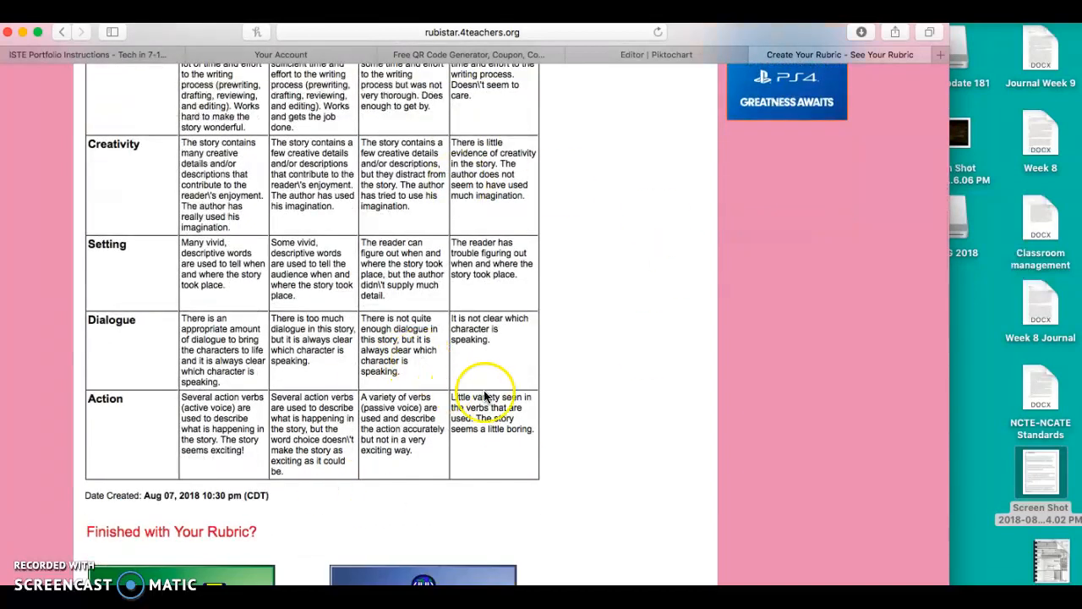
scroll(530, 394, down, 6)
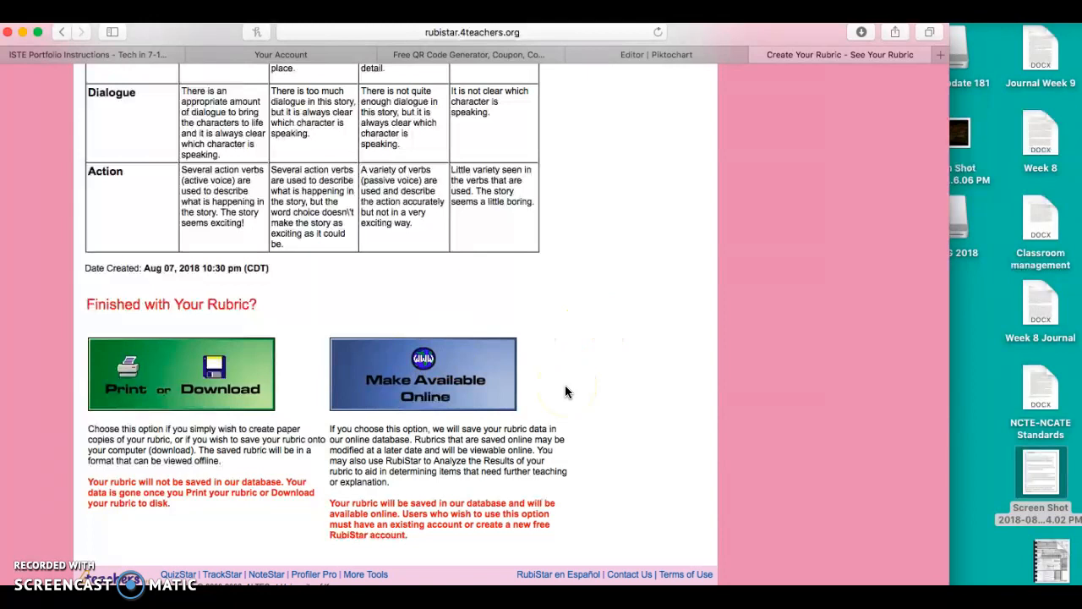
scroll(623, 388, up, 5)
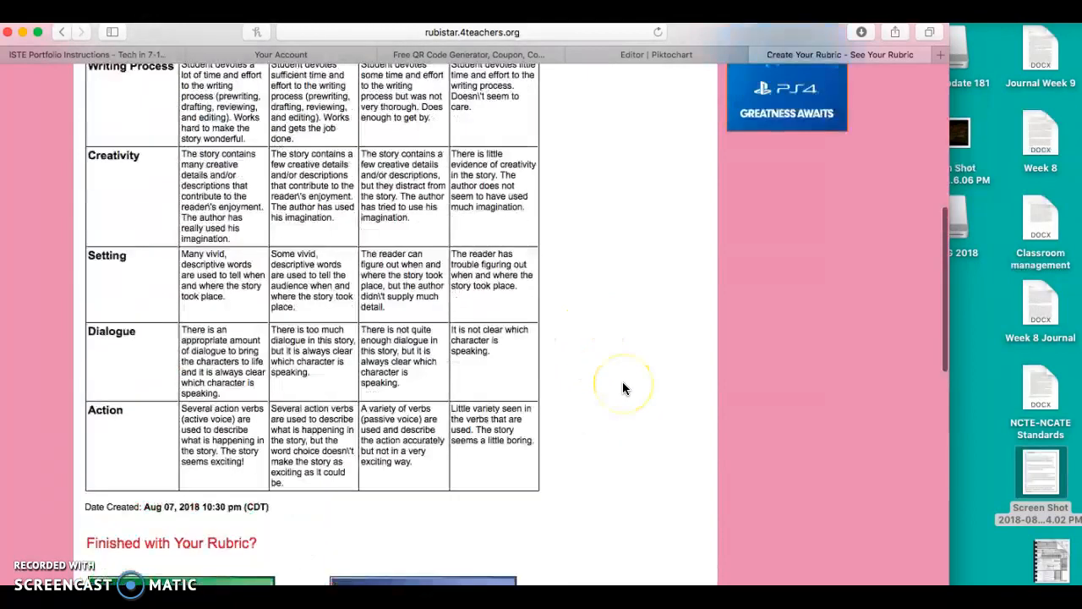
Step: Temporarily highlight the rubric table's text from Action up to Writing Process and re-examine the whole preview page
drag(498, 505, 103, 153)
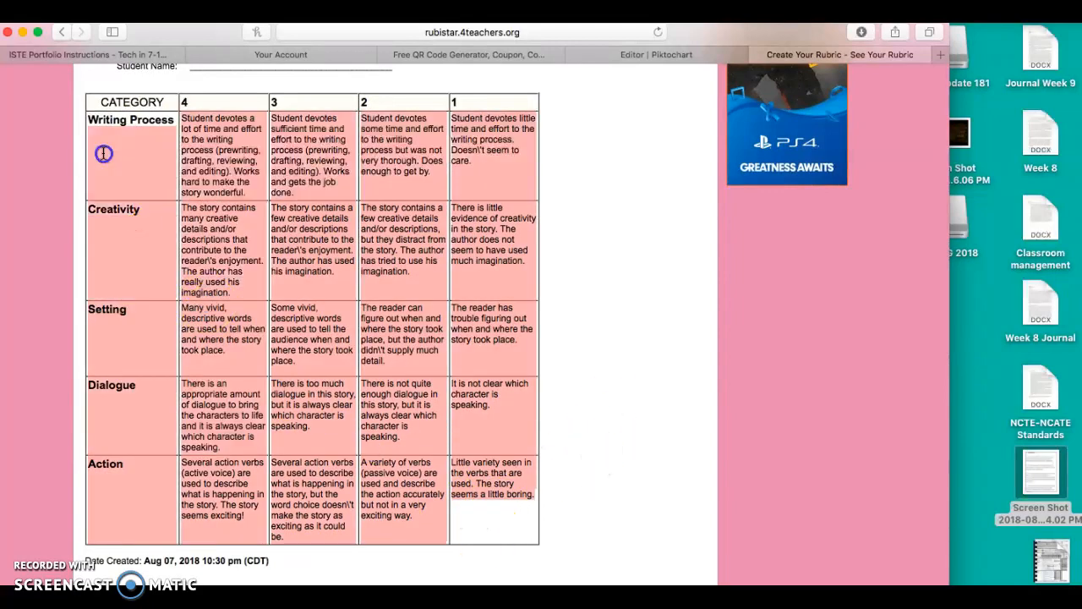
click(235, 201)
scroll(539, 187, up, 4)
scroll(537, 188, up, 3)
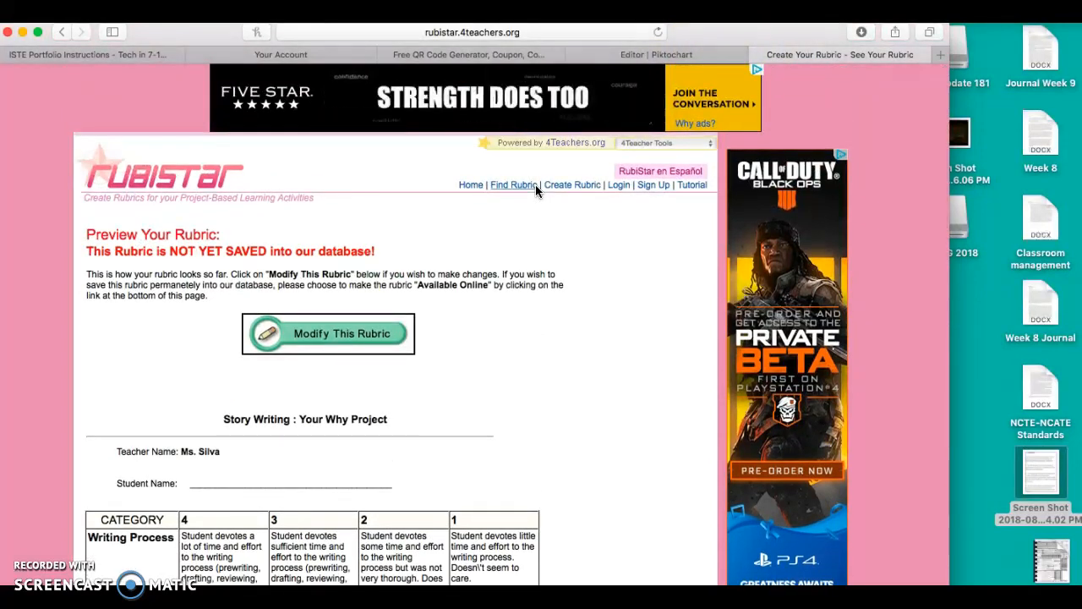
click(546, 188)
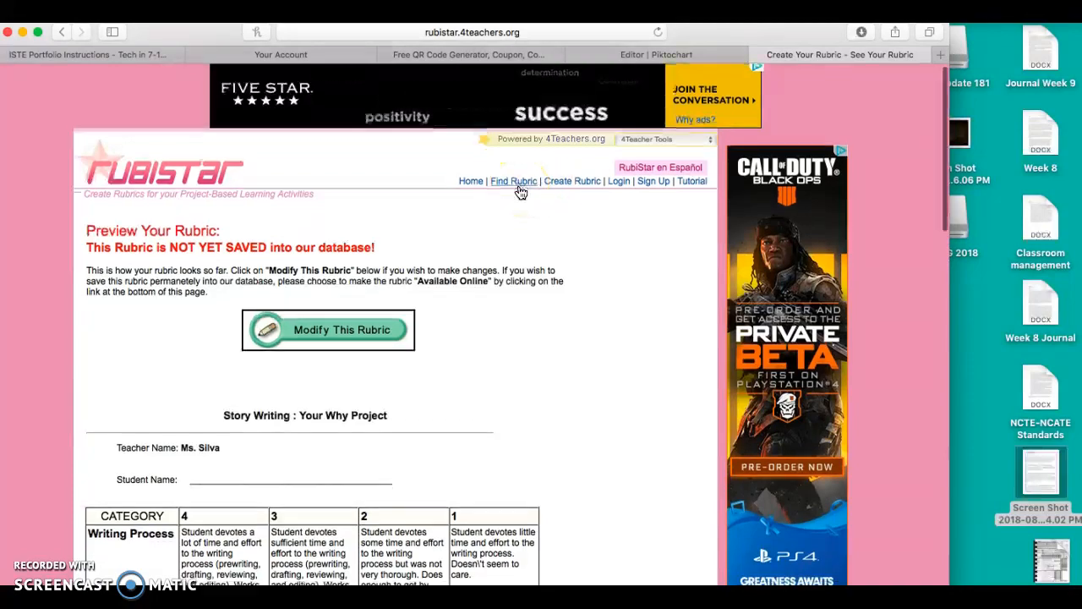
scroll(521, 193, down, 15)
scroll(521, 192, up, 6)
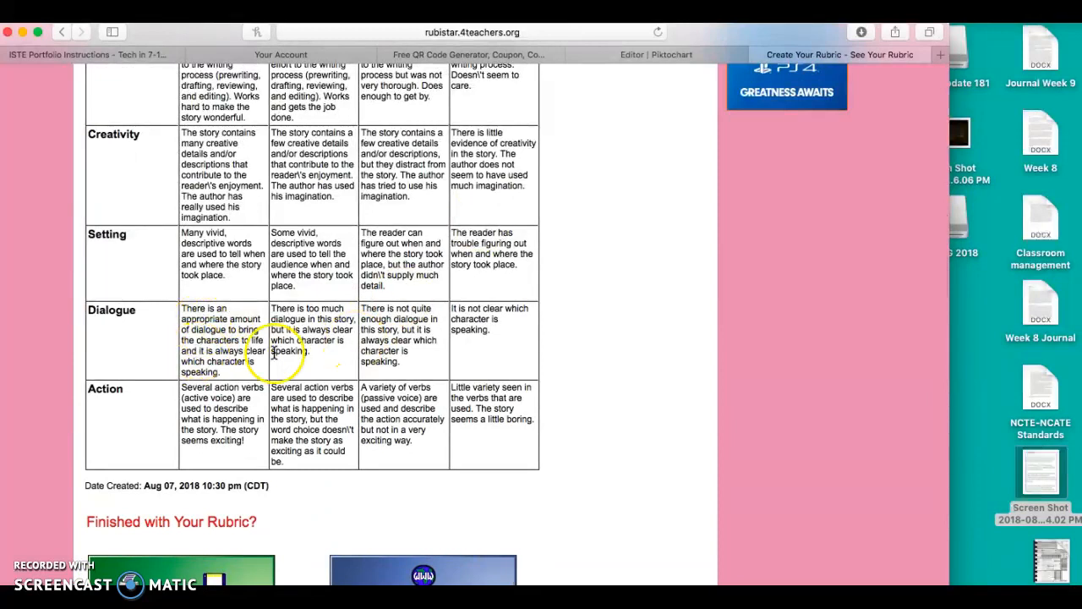
scroll(225, 213, up, 3)
scroll(230, 216, down, 1)
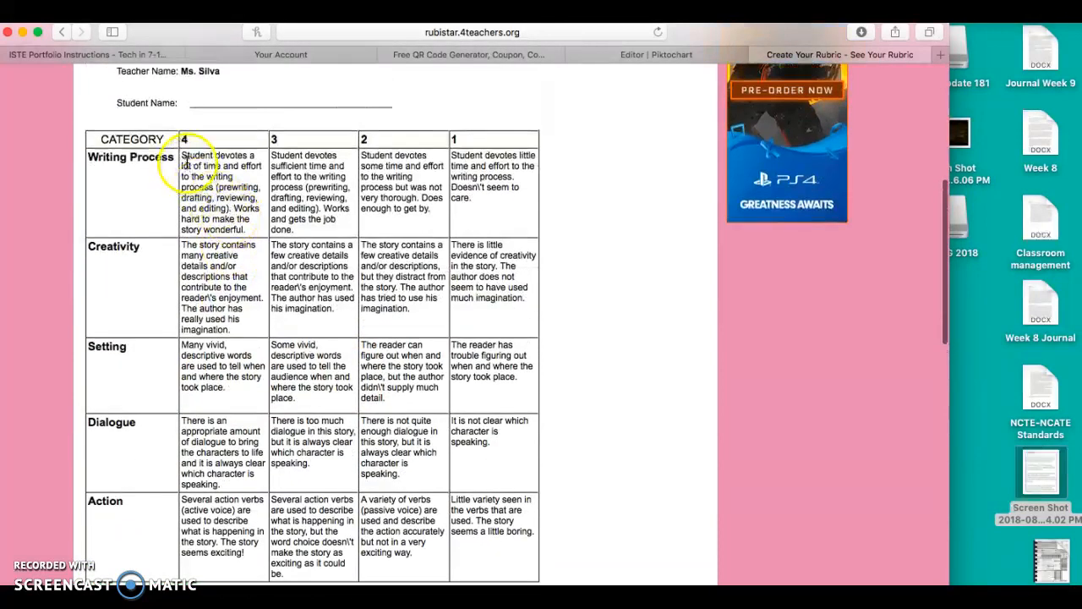